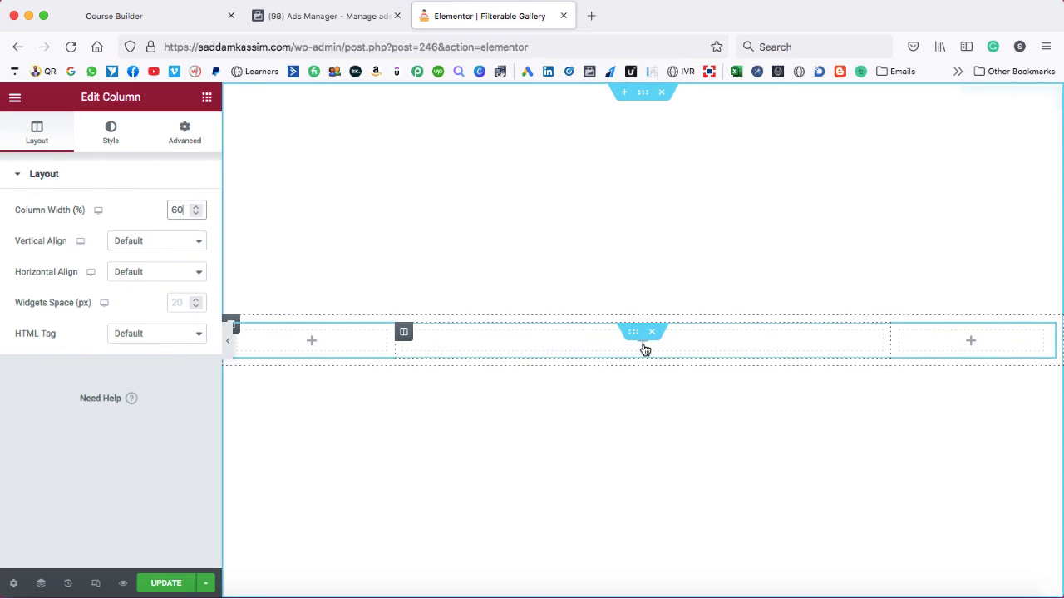
Add a Filterable Gallery widget to the wide middle column and open it for editing.
{"action": "left_click", "coordinate": [645, 349]}
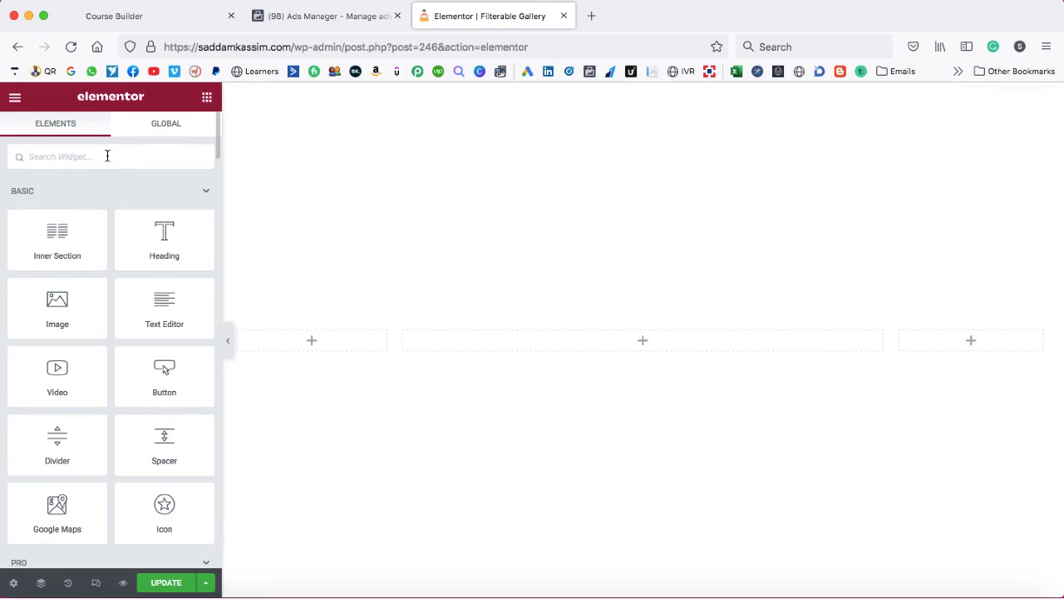
{"action": "type", "text": "filter"}
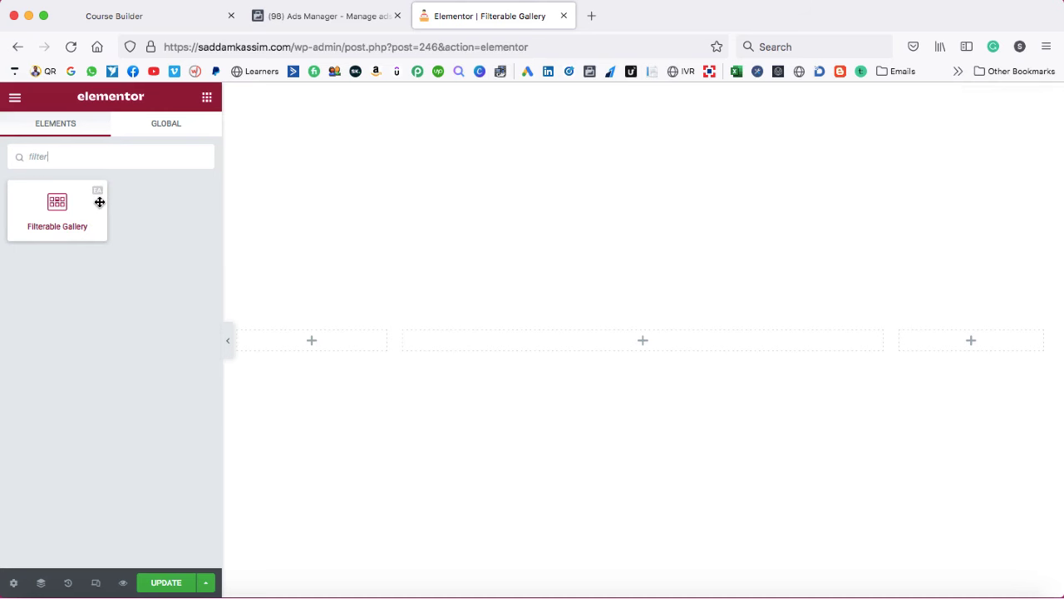
{"action": "left_click_drag", "start_coordinate": [54, 212], "coordinate": [546, 347]}
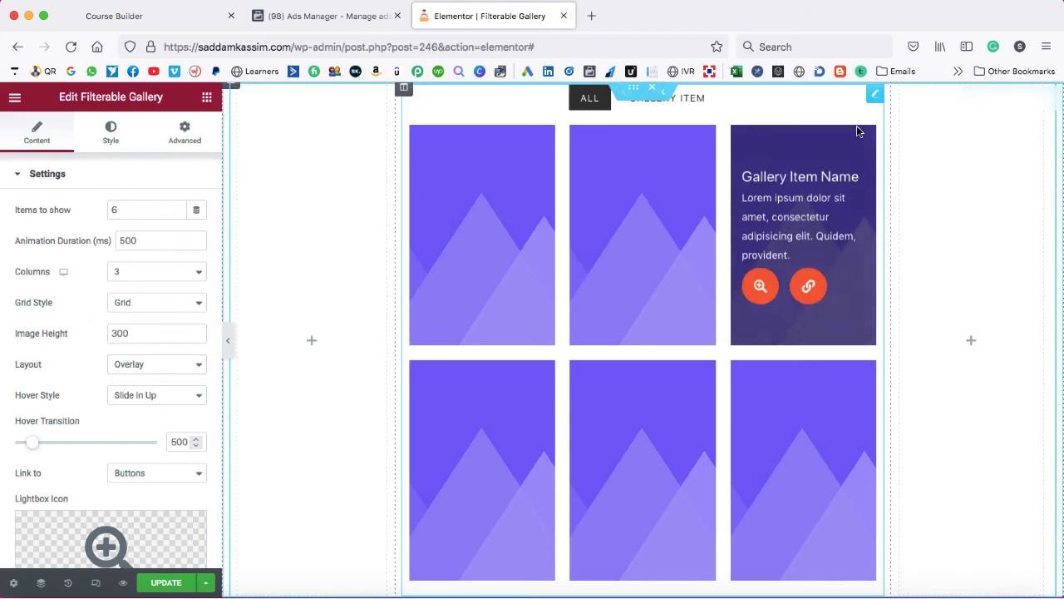
{"action": "right_click", "coordinate": [876, 97]}
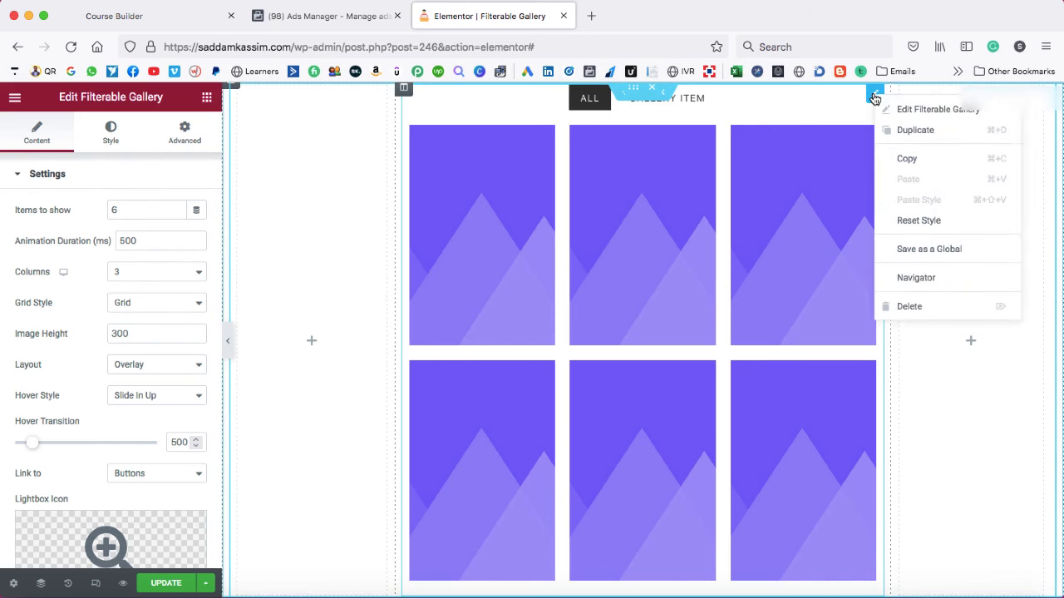
{"action": "left_click", "coordinate": [924, 115]}
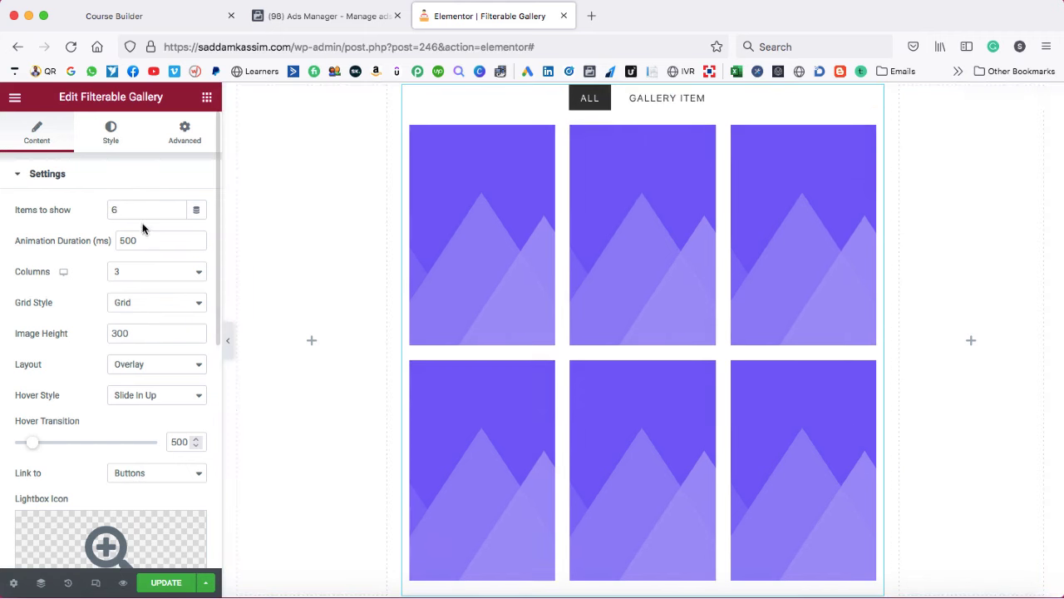
Examine the gallery's items-to-show, animation duration and column settings, and the available grid styles.
{"action": "left_click", "coordinate": [129, 211]}
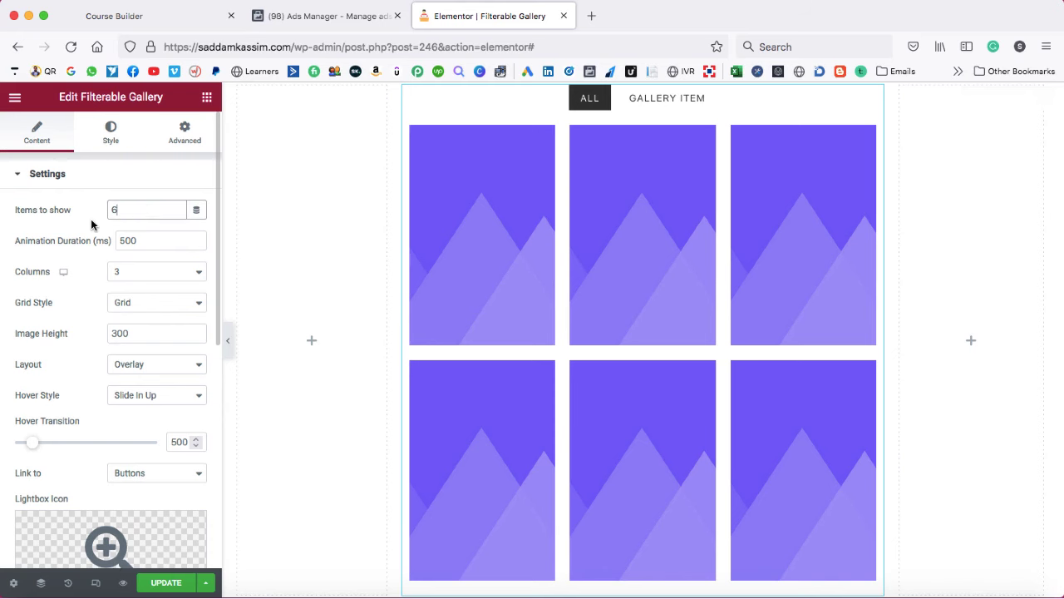
{"action": "scroll", "coordinate": [91, 225], "scroll_direction": "down", "scroll_amount": 1}
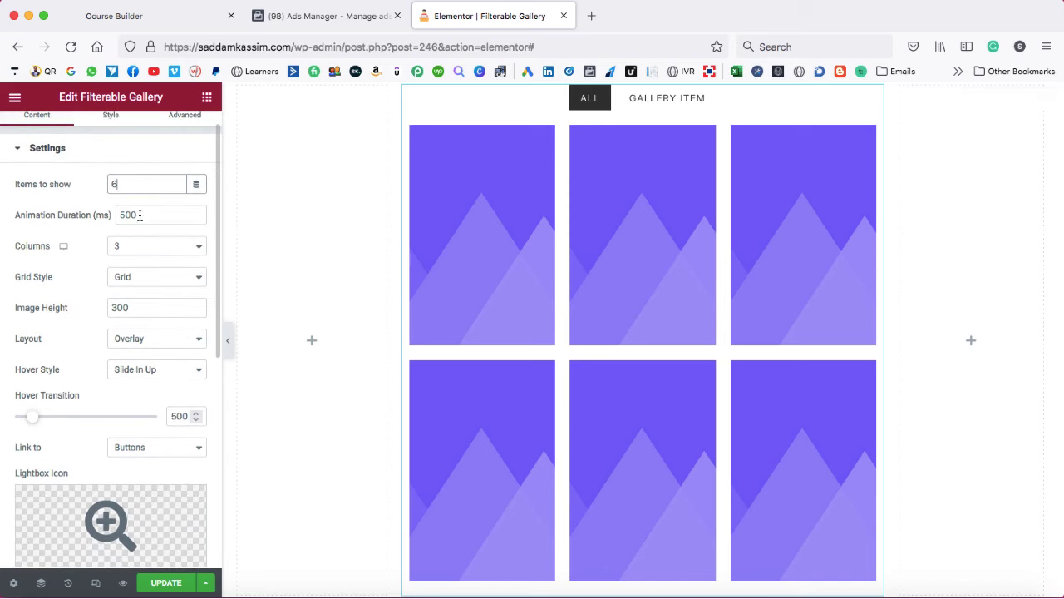
{"action": "mouse_move", "coordinate": [637, 207]}
{"action": "left_click", "coordinate": [143, 248]}
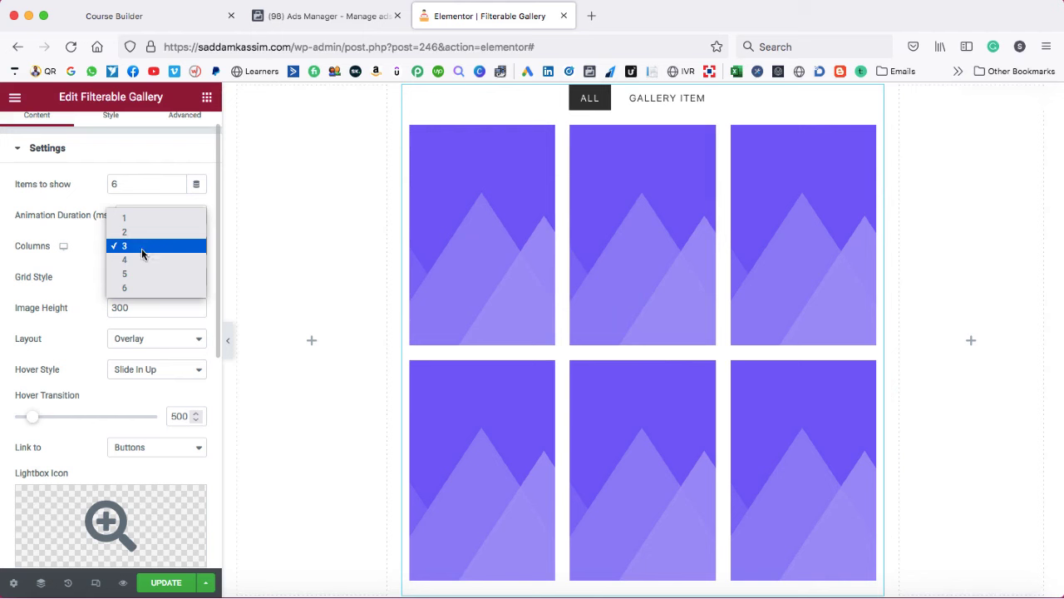
{"action": "left_click", "coordinate": [392, 212]}
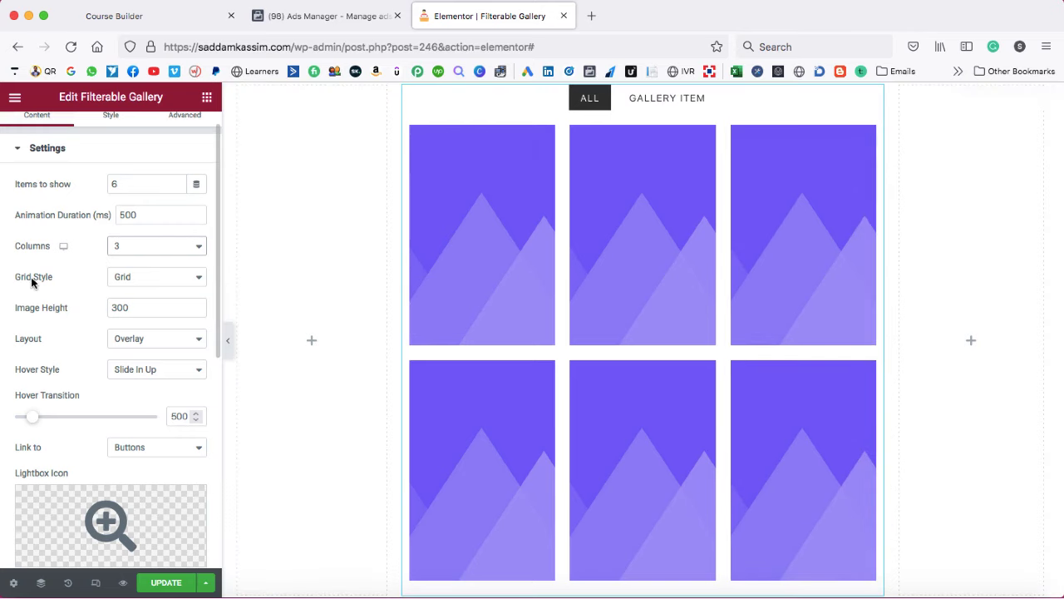
{"action": "left_click", "coordinate": [142, 280]}
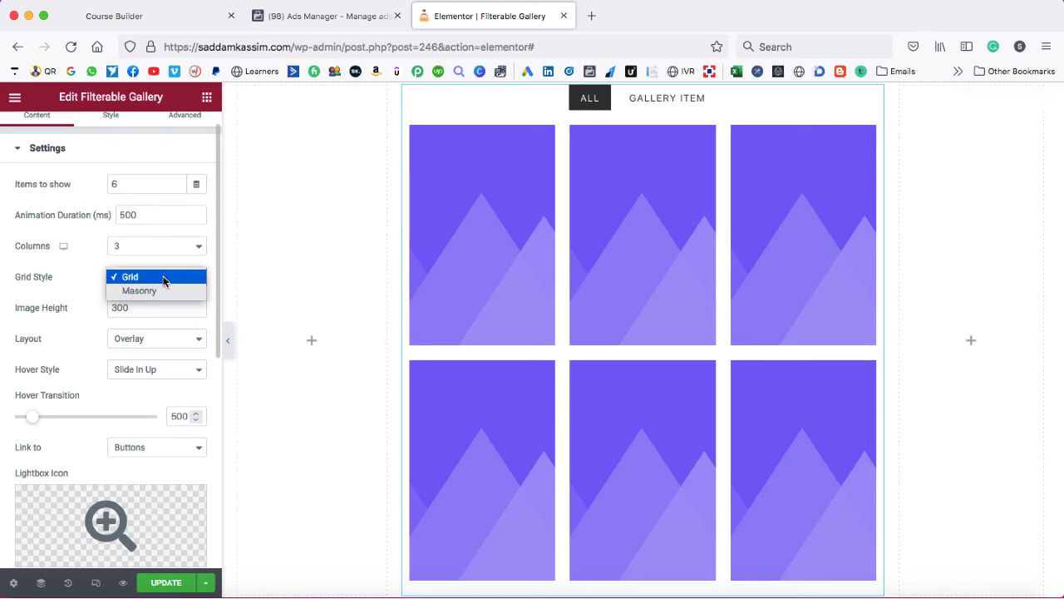
{"action": "left_click", "coordinate": [163, 277]}
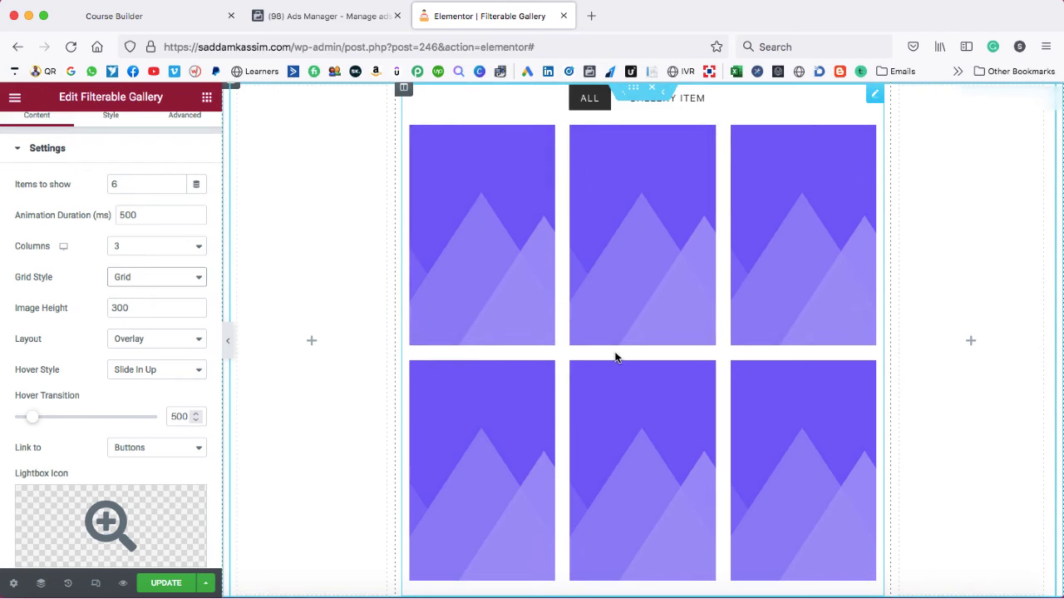
{"action": "left_click", "coordinate": [172, 276]}
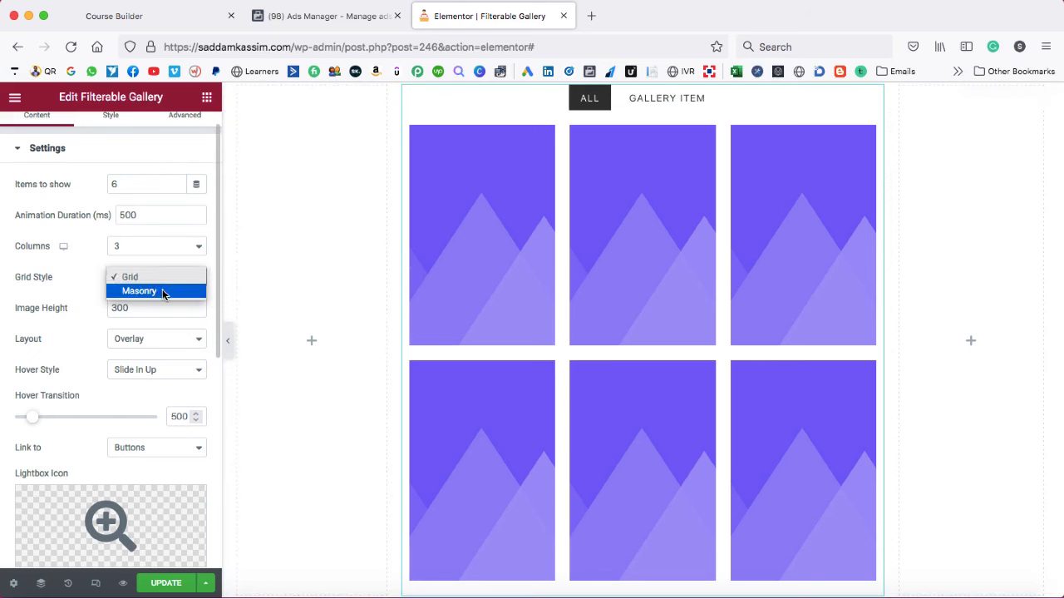
{"action": "left_click", "coordinate": [291, 269]}
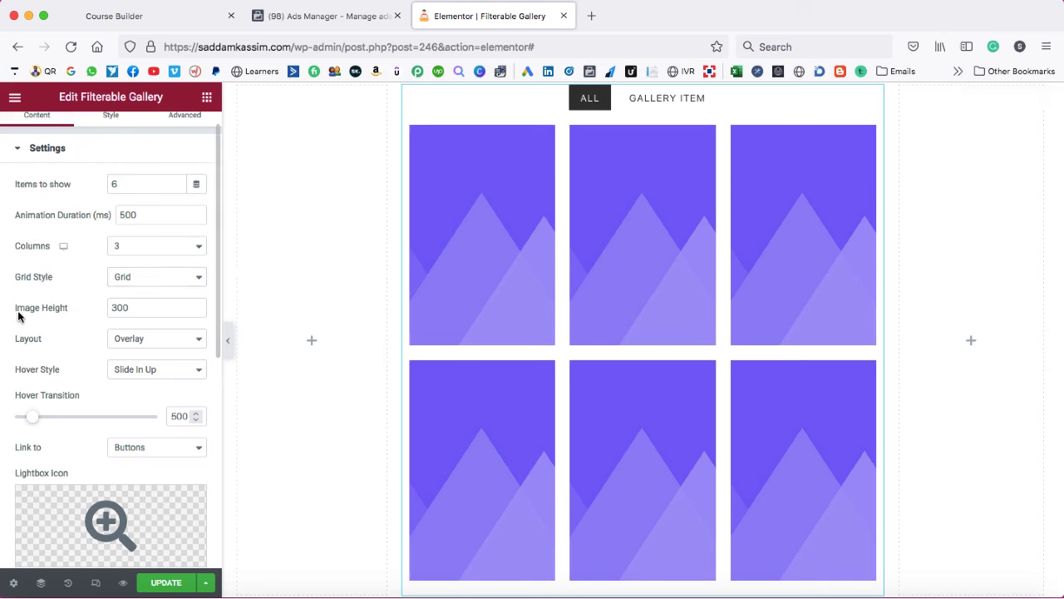
Preview the gallery in the Overlay, Card and Search & Filter layouts, and set the layout back to Overlay.
{"action": "left_click", "coordinate": [138, 344]}
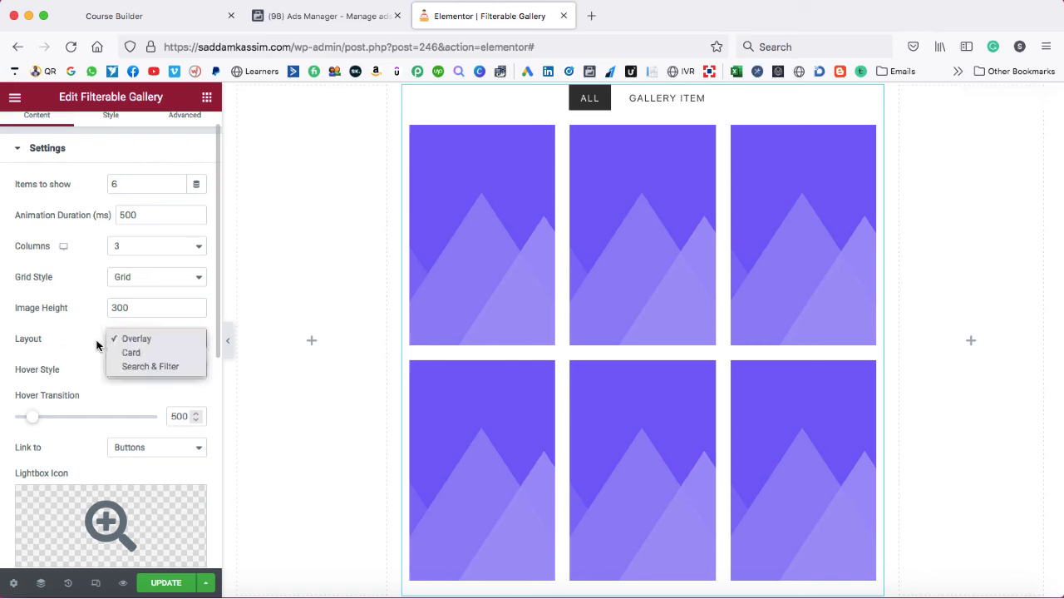
{"action": "left_click", "coordinate": [97, 344]}
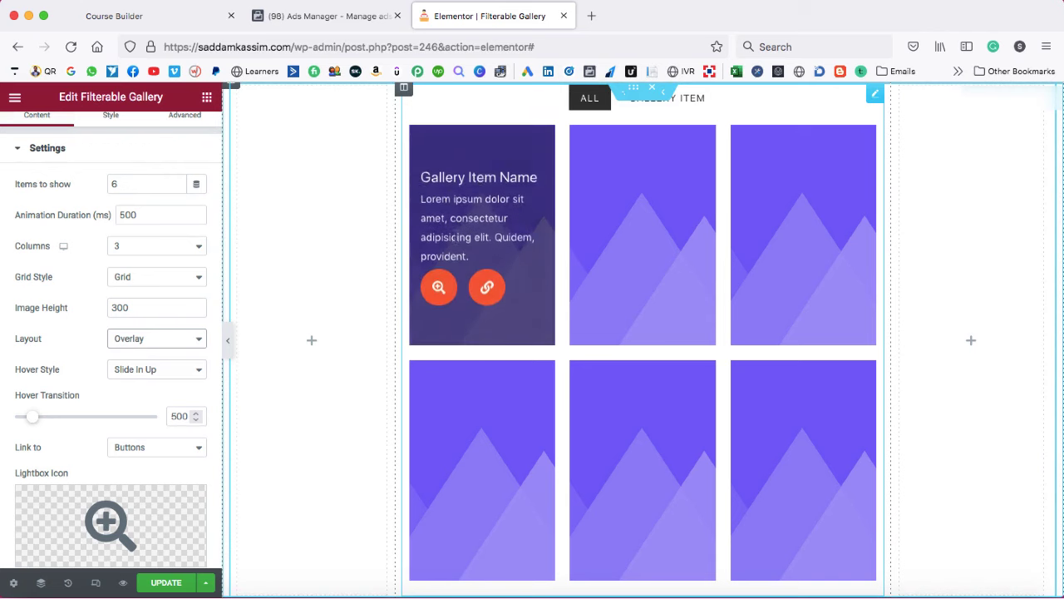
{"action": "mouse_move", "coordinate": [455, 197]}
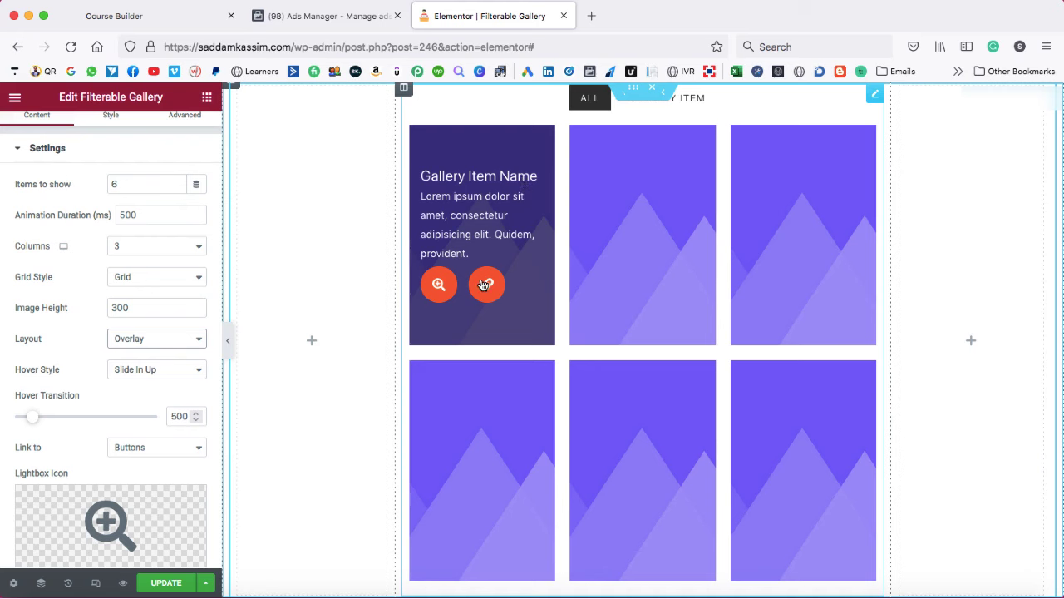
{"action": "left_click", "coordinate": [190, 339]}
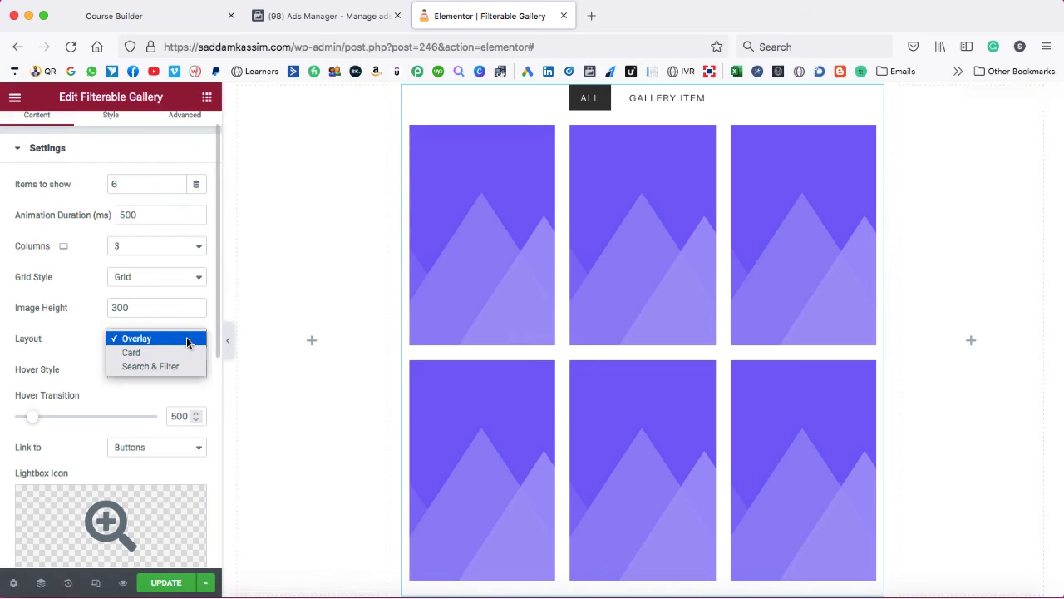
{"action": "left_click", "coordinate": [166, 356]}
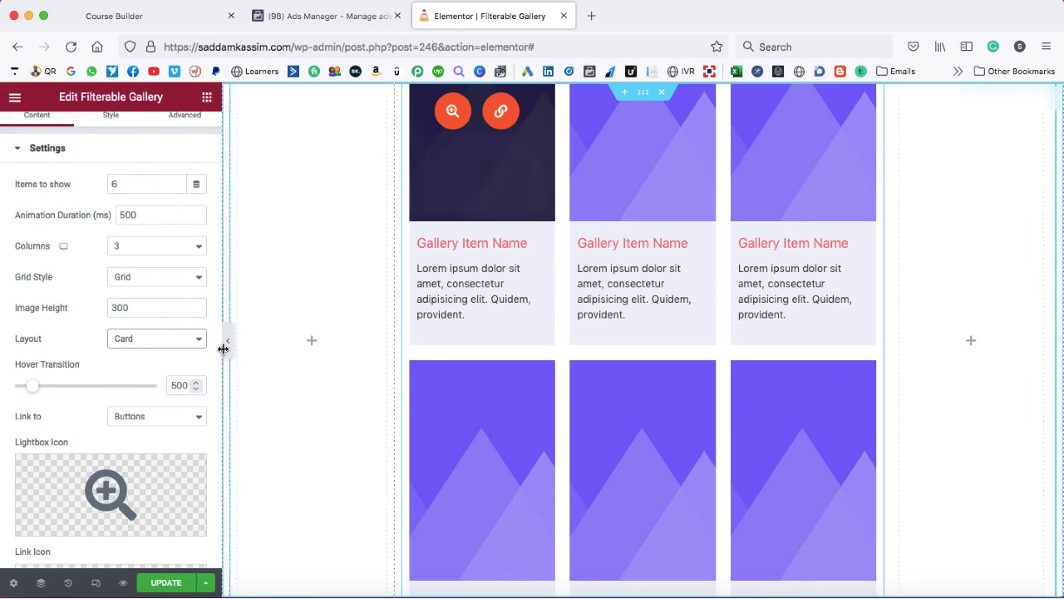
{"action": "left_click", "coordinate": [183, 339]}
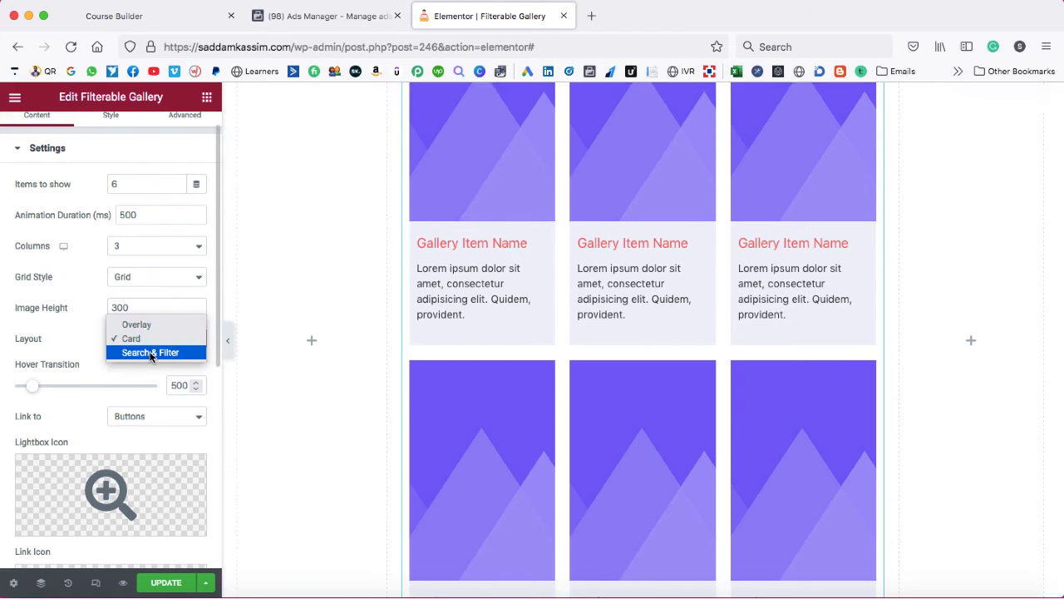
{"action": "left_click", "coordinate": [151, 353]}
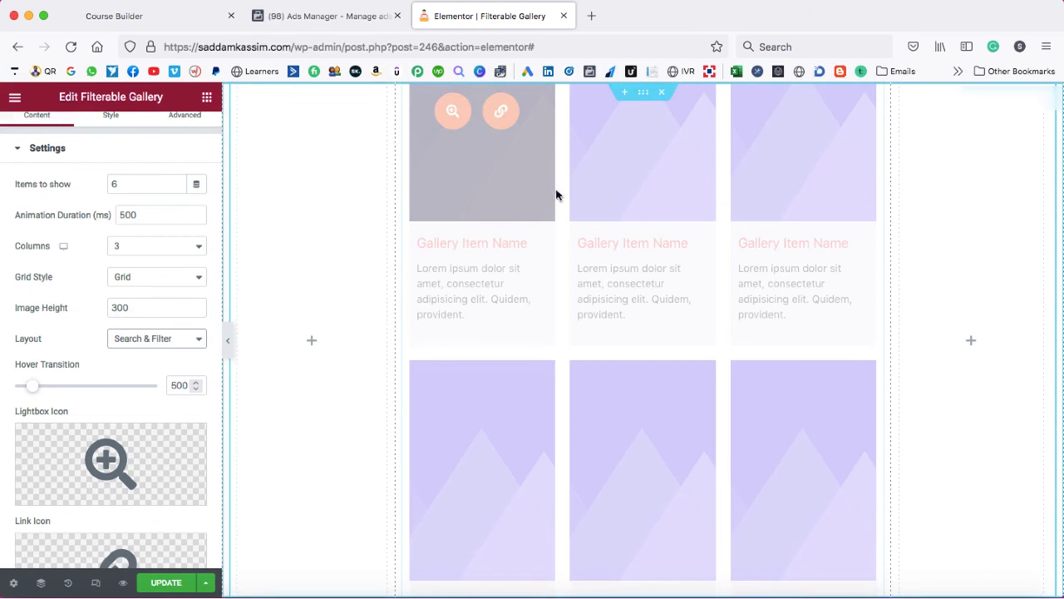
{"action": "left_click", "coordinate": [166, 340]}
{"action": "left_click", "coordinate": [142, 309]}
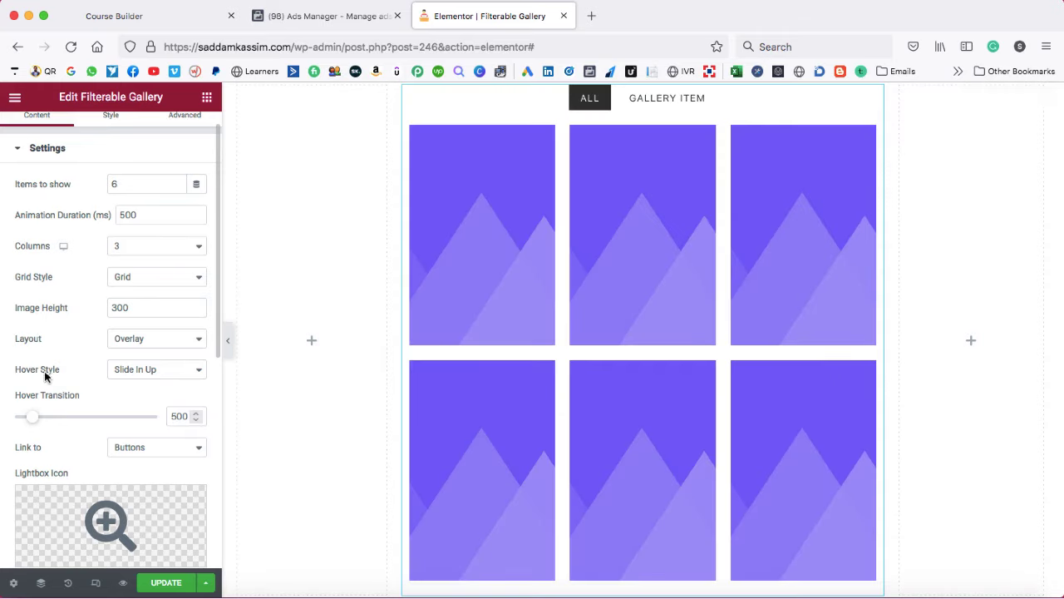
Examine the gallery's hover styles, lightbox and link icon settings, and its filterable controls.
{"action": "left_click", "coordinate": [146, 373]}
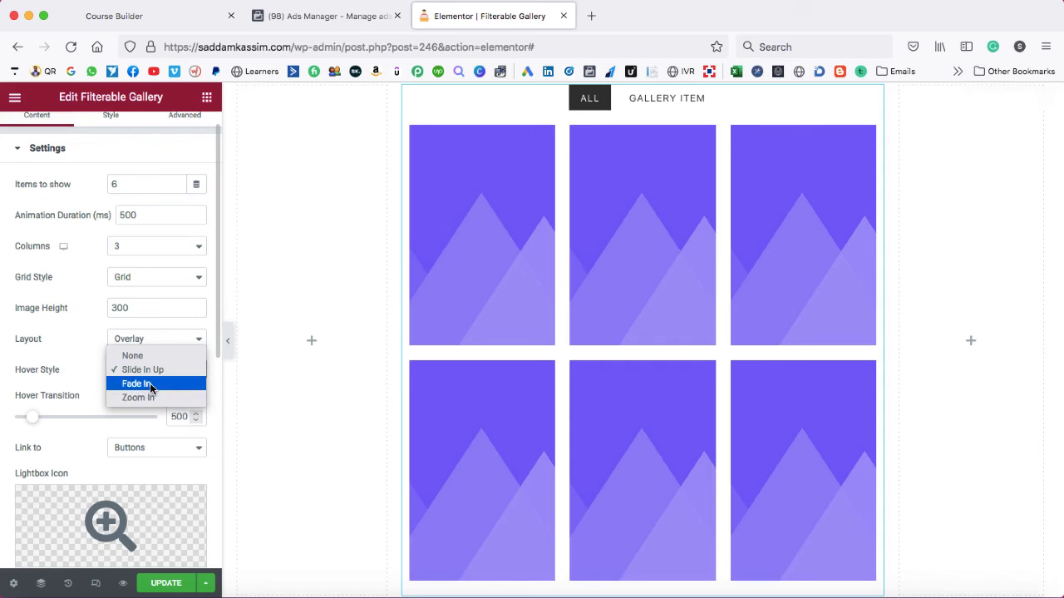
{"action": "left_click", "coordinate": [82, 357]}
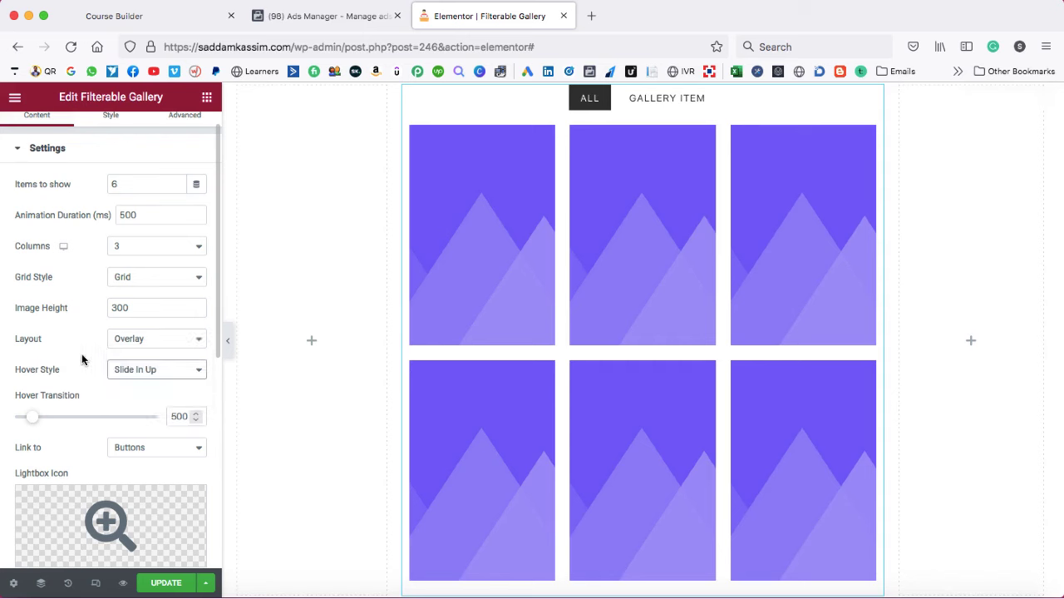
{"action": "scroll", "coordinate": [81, 358], "scroll_direction": "down", "scroll_amount": 2}
{"action": "scroll", "coordinate": [81, 358], "scroll_direction": "down", "scroll_amount": 5}
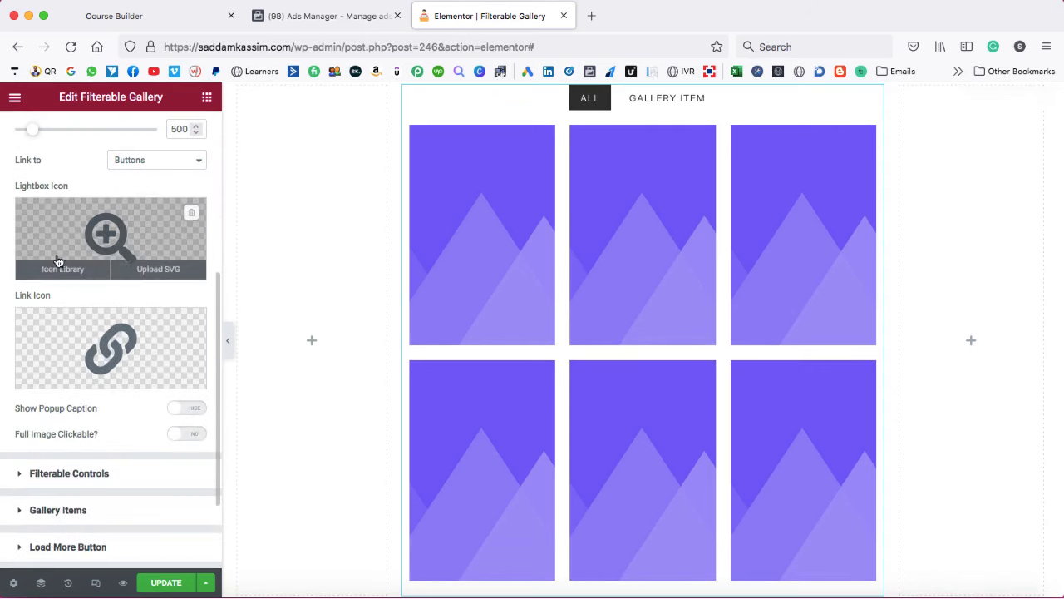
{"action": "mouse_move", "coordinate": [73, 344]}
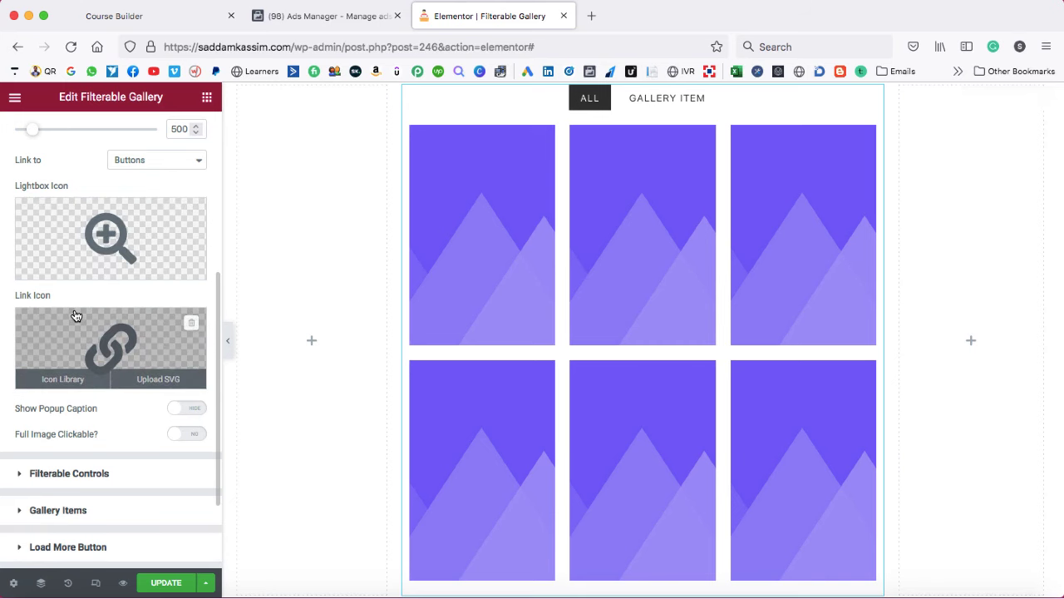
{"action": "scroll", "coordinate": [75, 315], "scroll_direction": "down", "scroll_amount": 3}
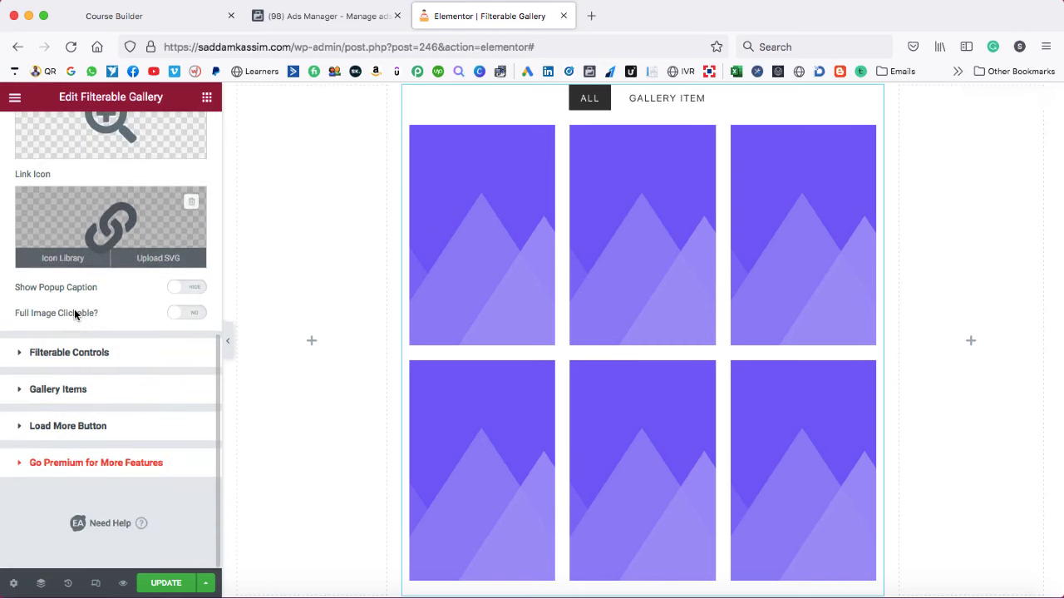
{"action": "left_click", "coordinate": [36, 354]}
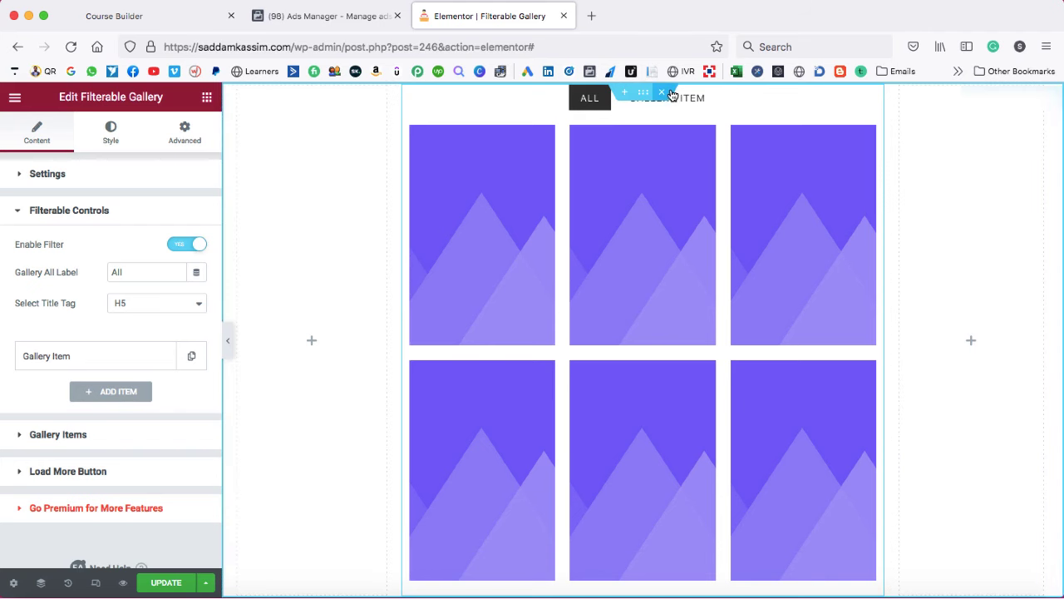
Set the height of the section containing the gallery to Min Height with a minimum of 700 px.
{"action": "left_click", "coordinate": [643, 94]}
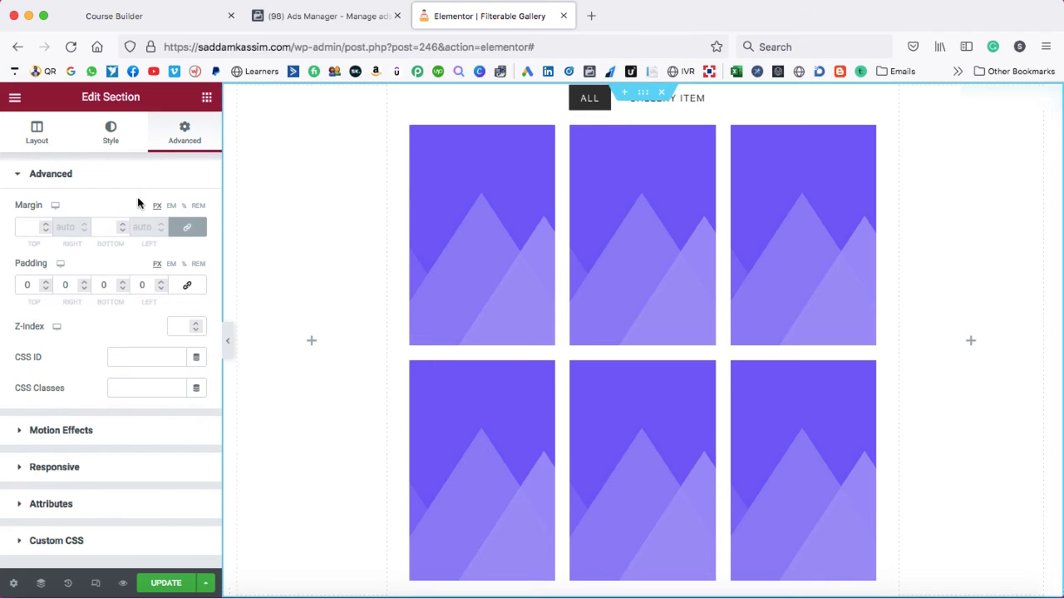
{"action": "left_click", "coordinate": [35, 133]}
{"action": "left_click", "coordinate": [152, 320]}
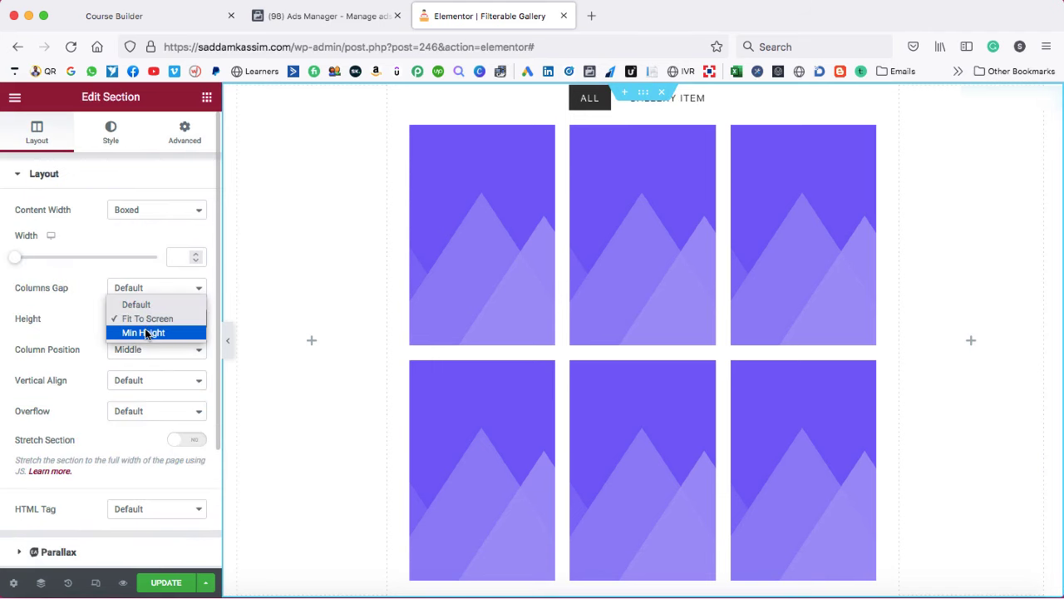
{"action": "left_click", "coordinate": [146, 333]}
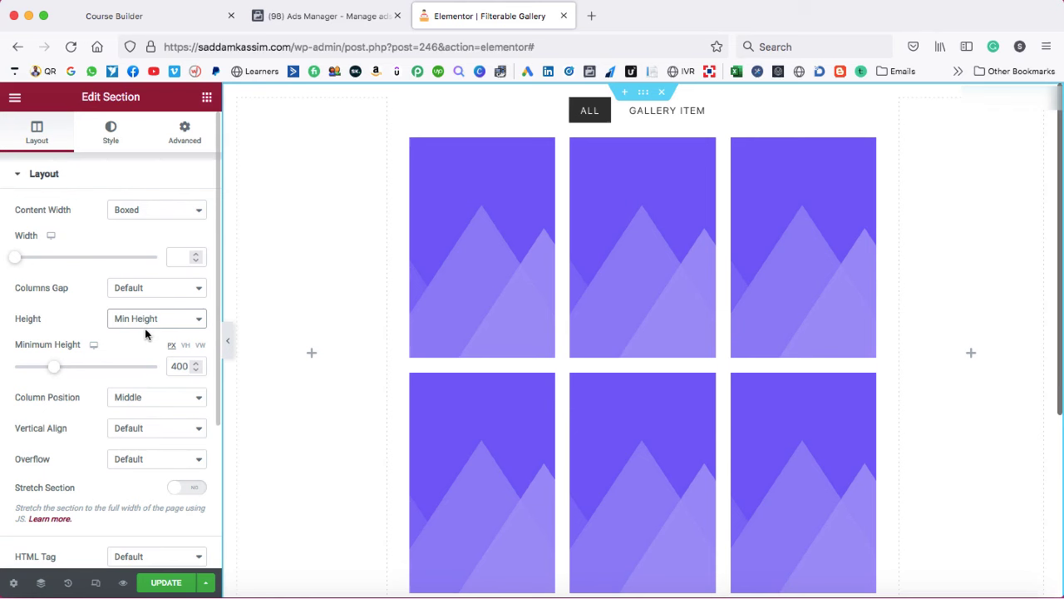
{"action": "double_click", "coordinate": [181, 366]}
{"action": "type", "text": "700"}
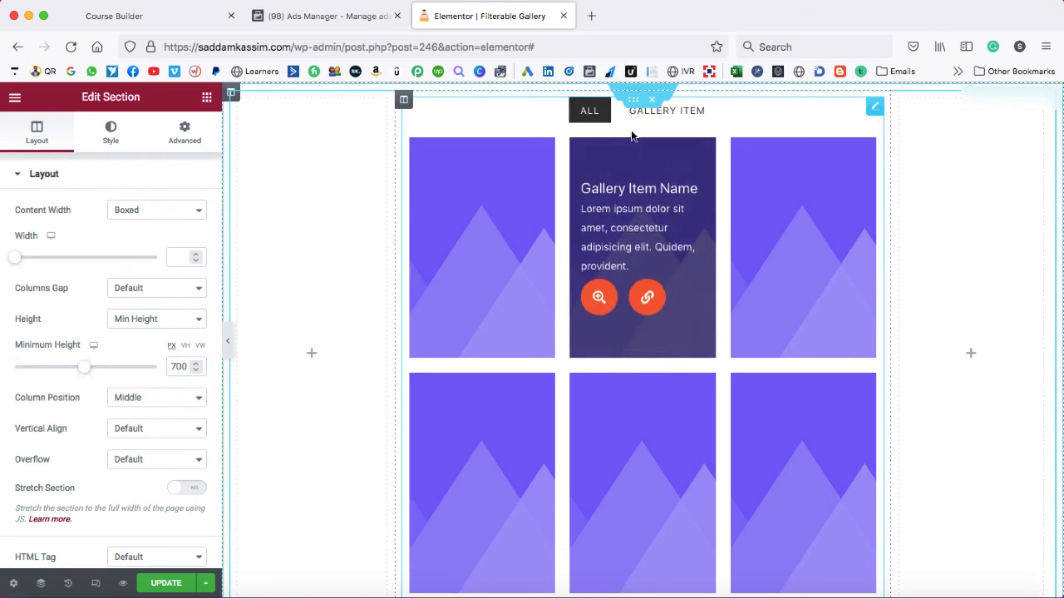
Give the section 100 px of top padding and 100 px of bottom padding, and check the spacing around the gallery.
{"action": "left_click", "coordinate": [185, 134]}
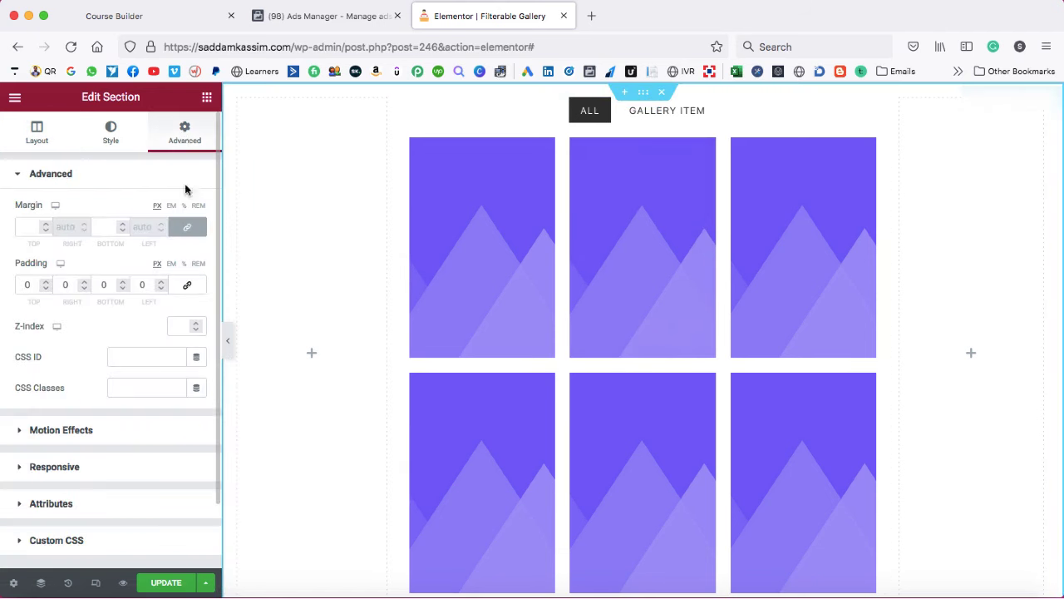
{"action": "left_click", "coordinate": [25, 285]}
{"action": "type", "text": "100"}
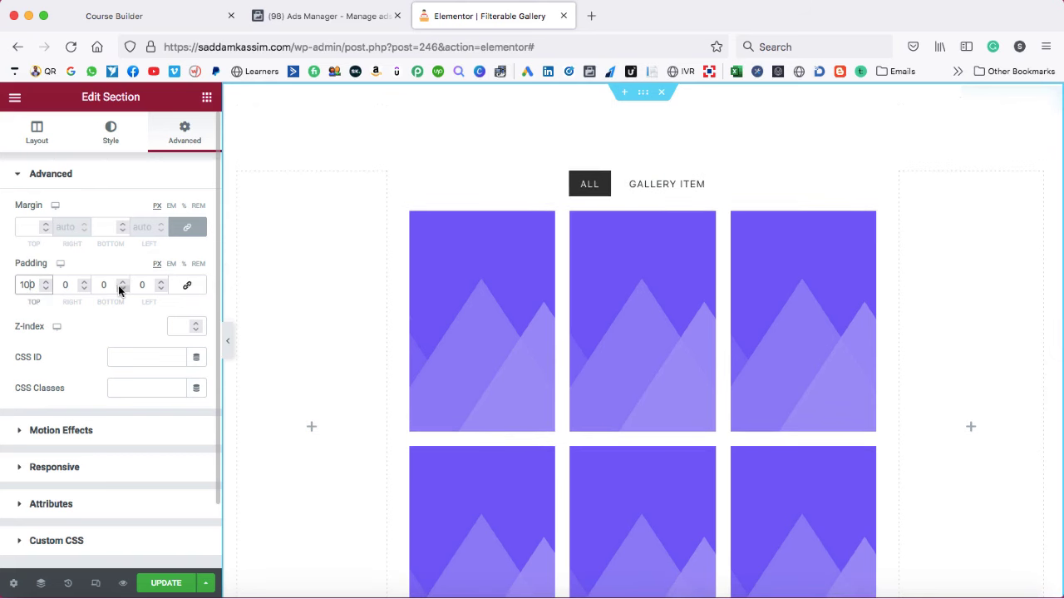
{"action": "left_click", "coordinate": [101, 285]}
{"action": "type", "text": "100"}
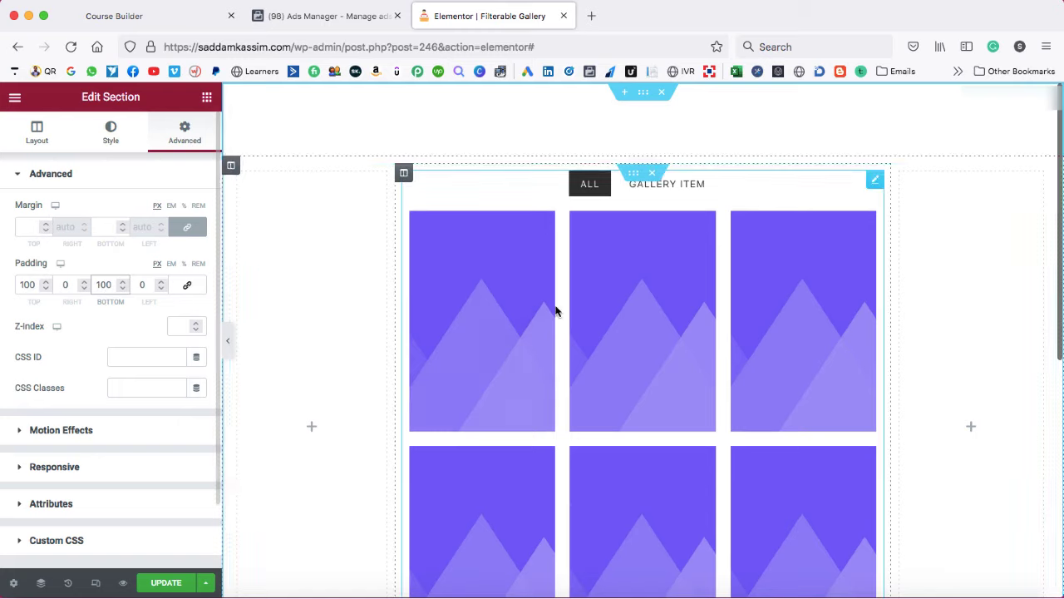
{"action": "scroll", "coordinate": [573, 309], "scroll_direction": "down", "scroll_amount": 3}
{"action": "scroll", "coordinate": [573, 309], "scroll_direction": "up", "scroll_amount": 2}
{"action": "scroll", "coordinate": [573, 314], "scroll_direction": "up", "scroll_amount": 1}
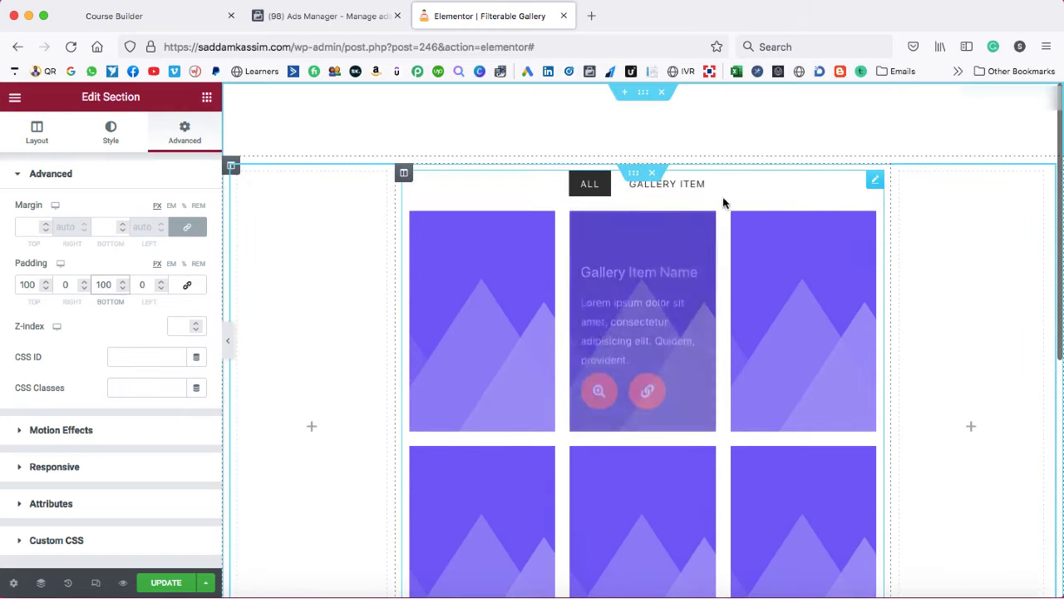